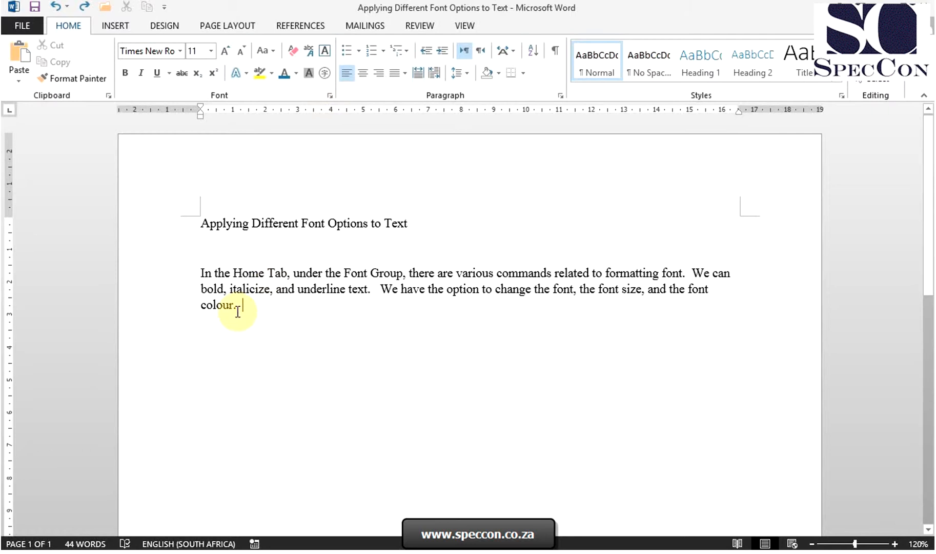
- Change the title line's font to Century Gothic
{"action": "left_click", "coordinate": [244, 311]}
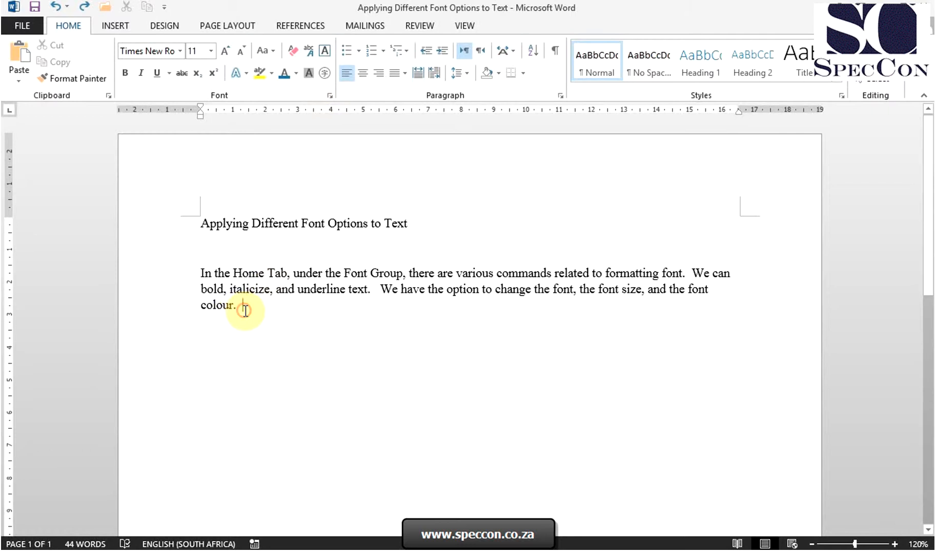
{"action": "left_click_drag", "start_coordinate": [196, 224], "coordinate": [426, 218]}
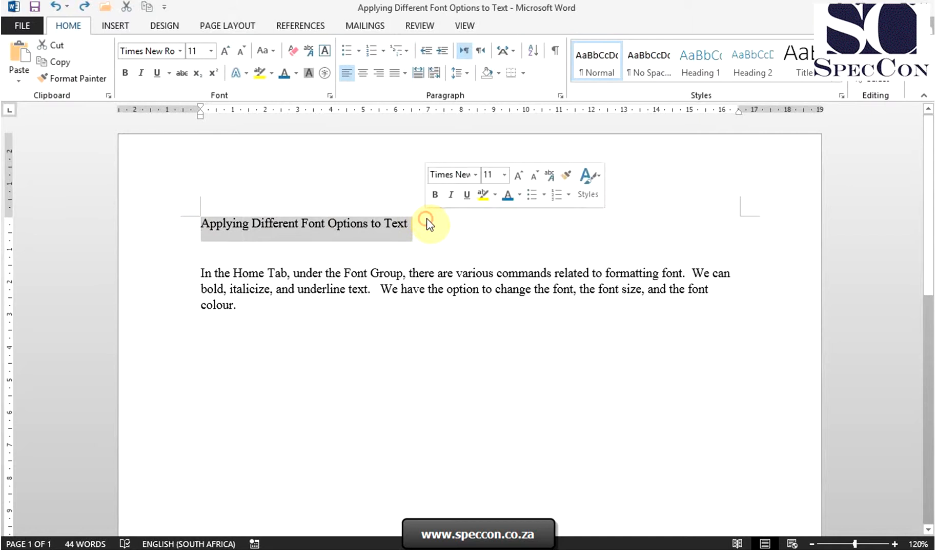
{"action": "left_click", "coordinate": [180, 51]}
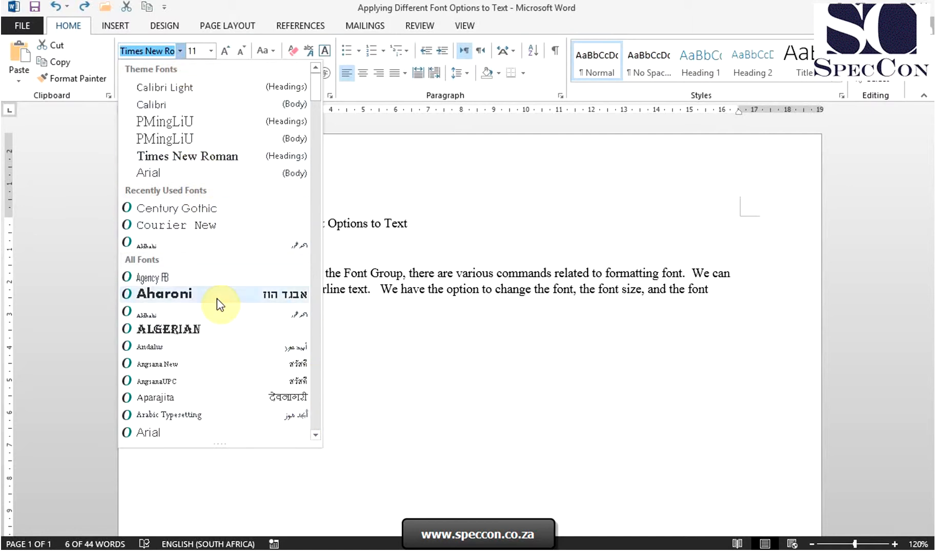
{"action": "left_click", "coordinate": [181, 51]}
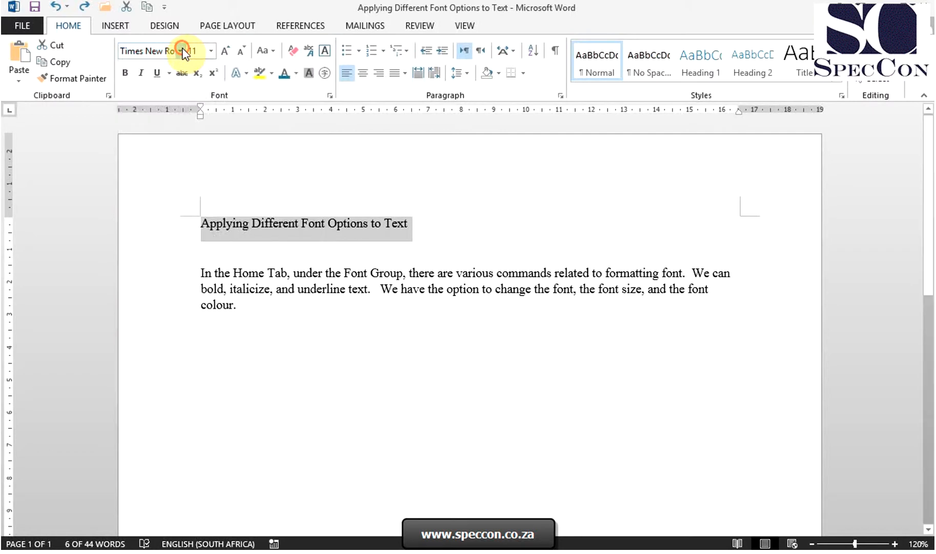
{"action": "left_click", "coordinate": [180, 51]}
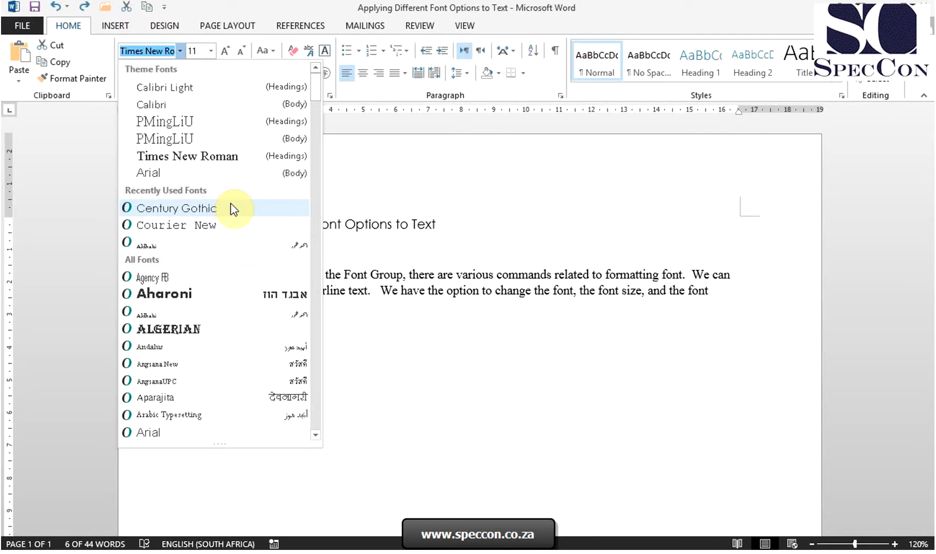
{"action": "left_click", "coordinate": [177, 208]}
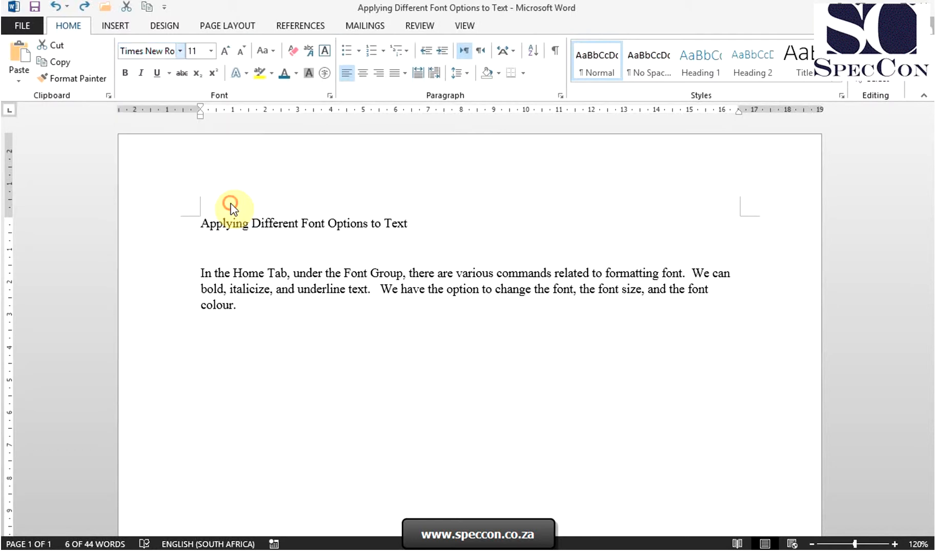
- Change the body paragraph's font to Arial
{"action": "left_click", "coordinate": [280, 308]}
{"action": "left_click_drag", "start_coordinate": [280, 308], "coordinate": [205, 274]}
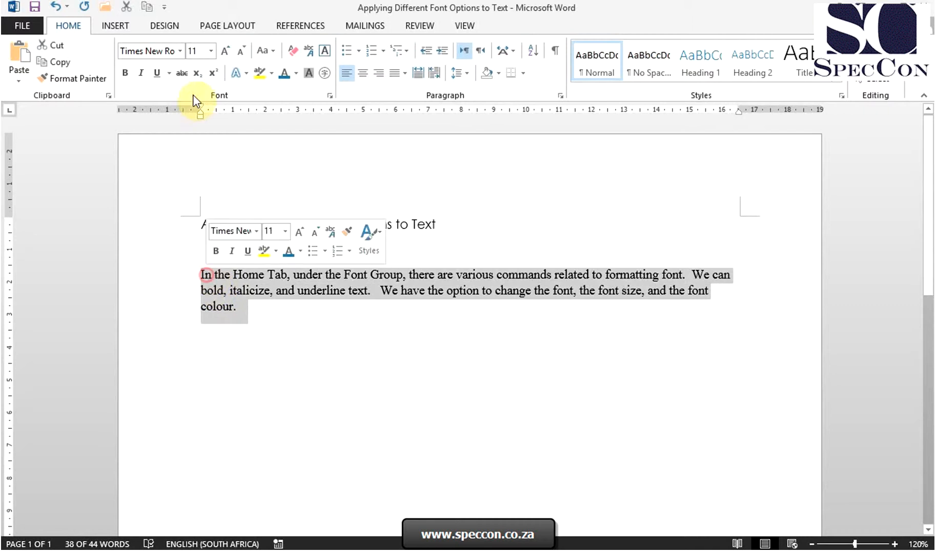
{"action": "left_click", "coordinate": [180, 50]}
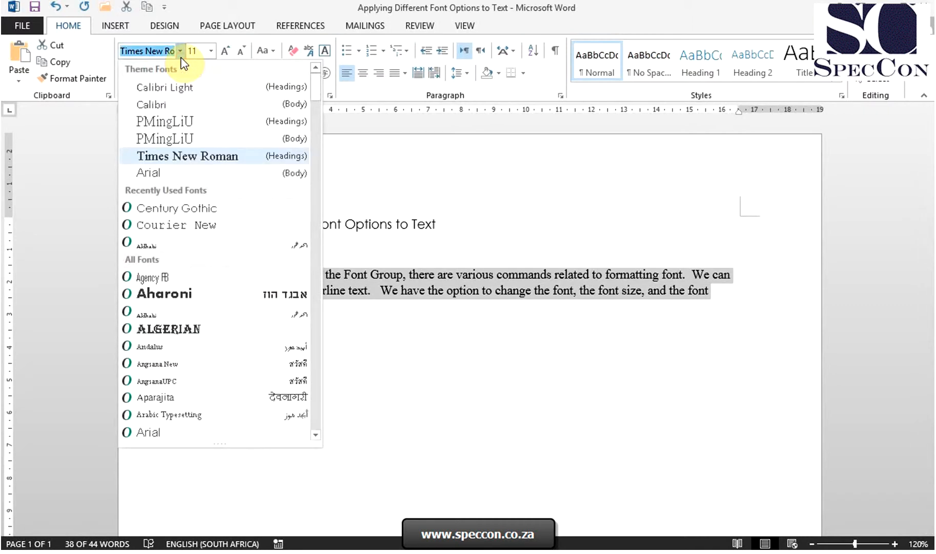
{"action": "left_click", "coordinate": [199, 176]}
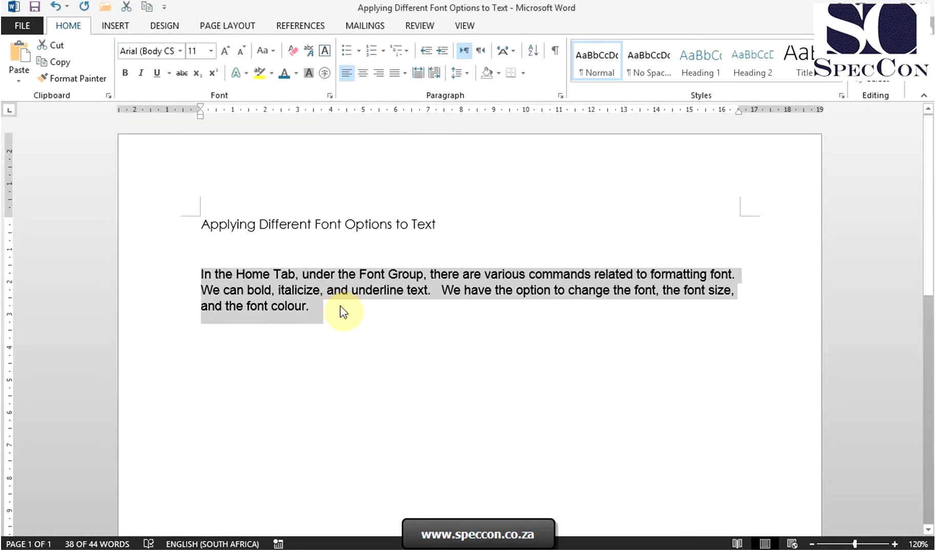
{"action": "left_click", "coordinate": [354, 328]}
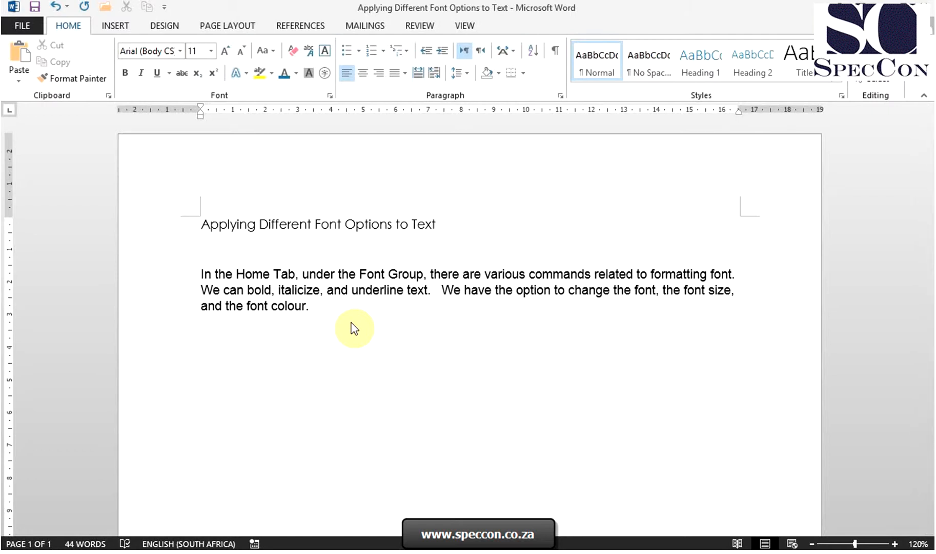
- Set the title's font size to 16 pt, then shrink it one size to 14 pt
{"action": "left_click_drag", "start_coordinate": [203, 225], "coordinate": [435, 236]}
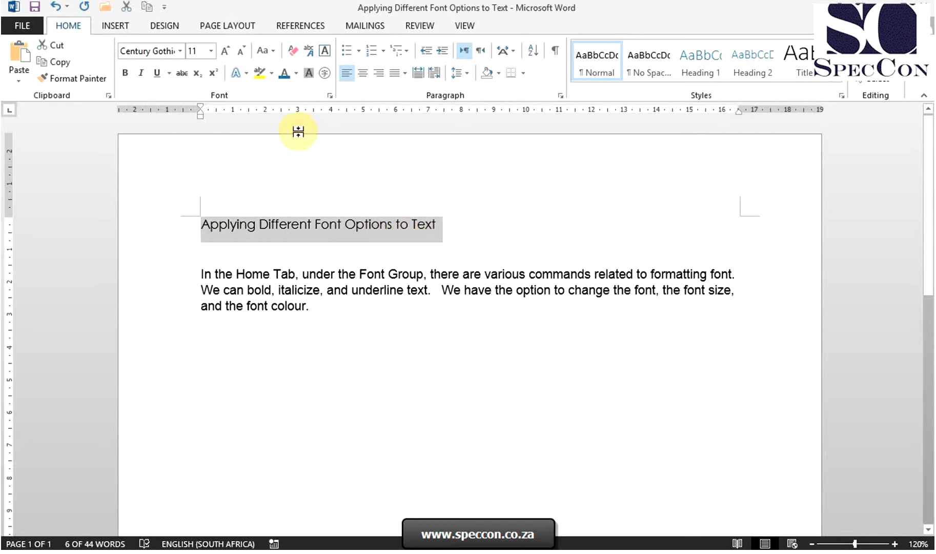
{"action": "left_click", "coordinate": [211, 53]}
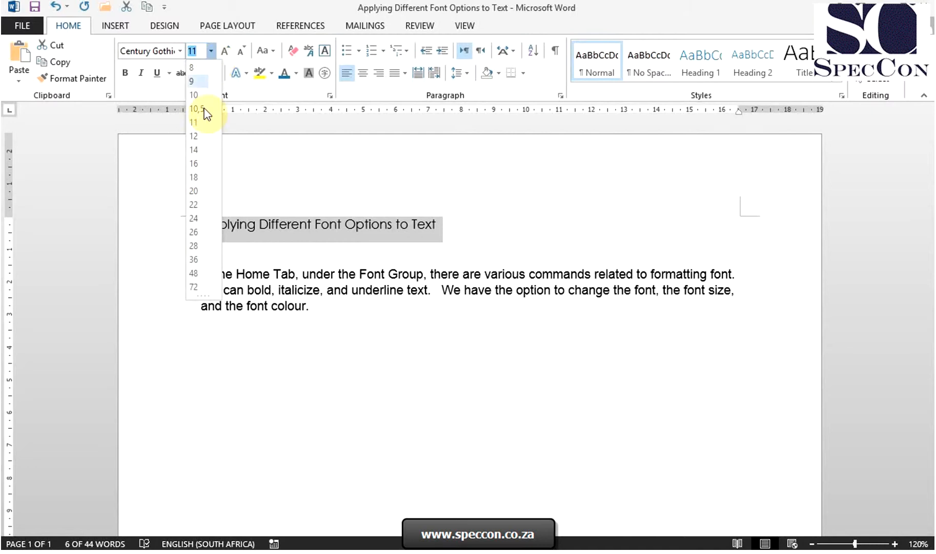
{"action": "left_click", "coordinate": [205, 163]}
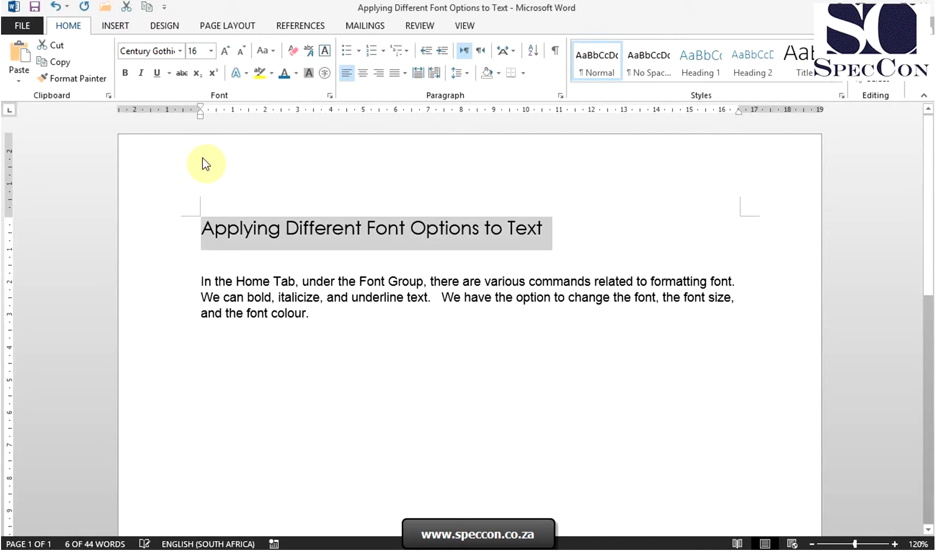
{"action": "left_click", "coordinate": [240, 52]}
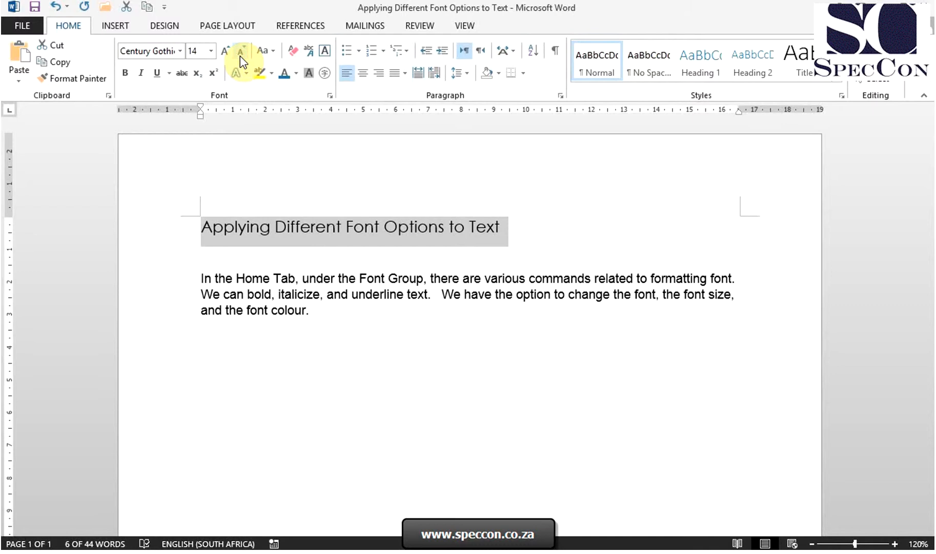
{"action": "left_click", "coordinate": [320, 323]}
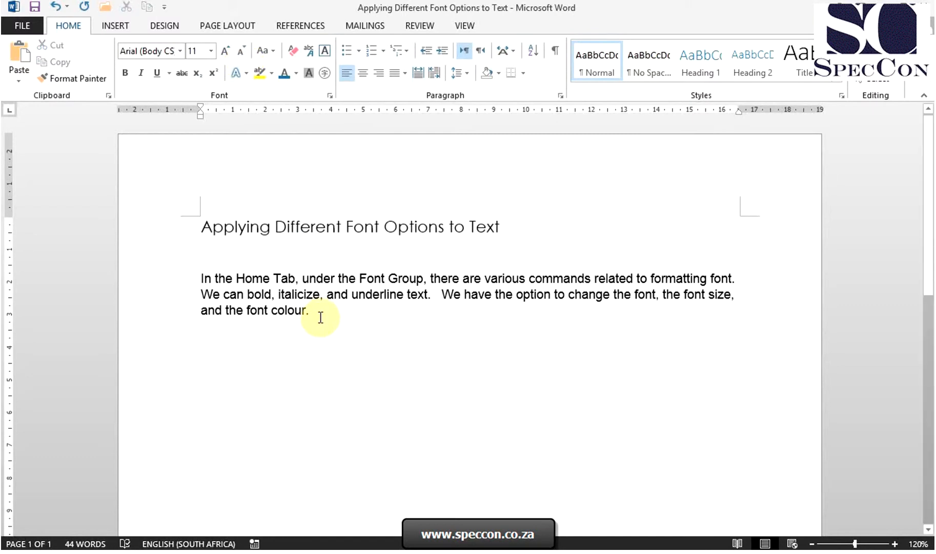
- Set the body paragraph's font size to 12 pt
{"action": "left_click_drag", "start_coordinate": [320, 320], "coordinate": [196, 275]}
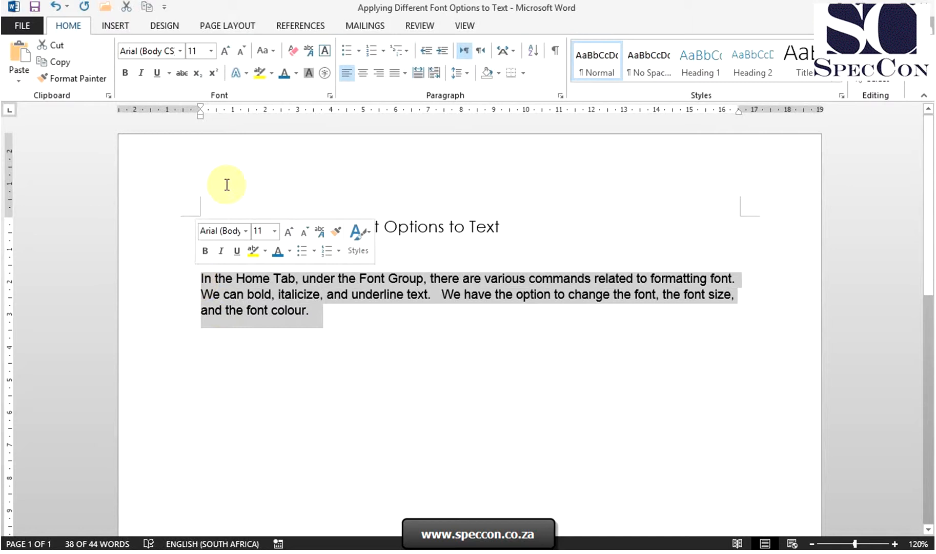
{"action": "left_click", "coordinate": [214, 53]}
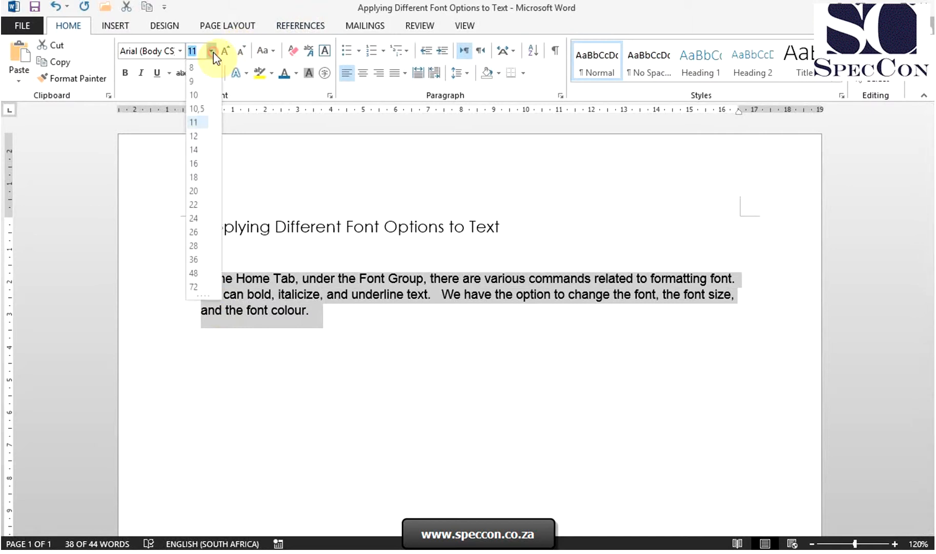
{"action": "left_click", "coordinate": [194, 137]}
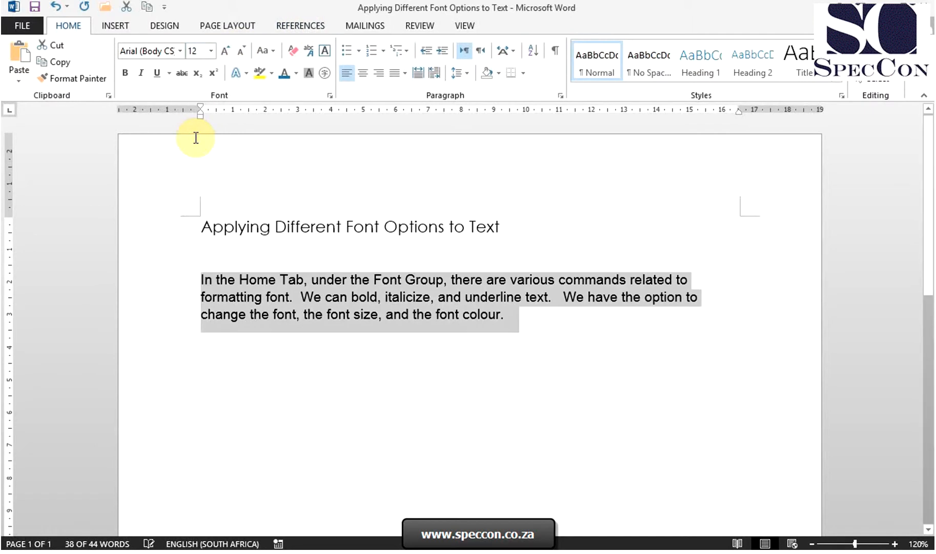
{"action": "left_click", "coordinate": [529, 341]}
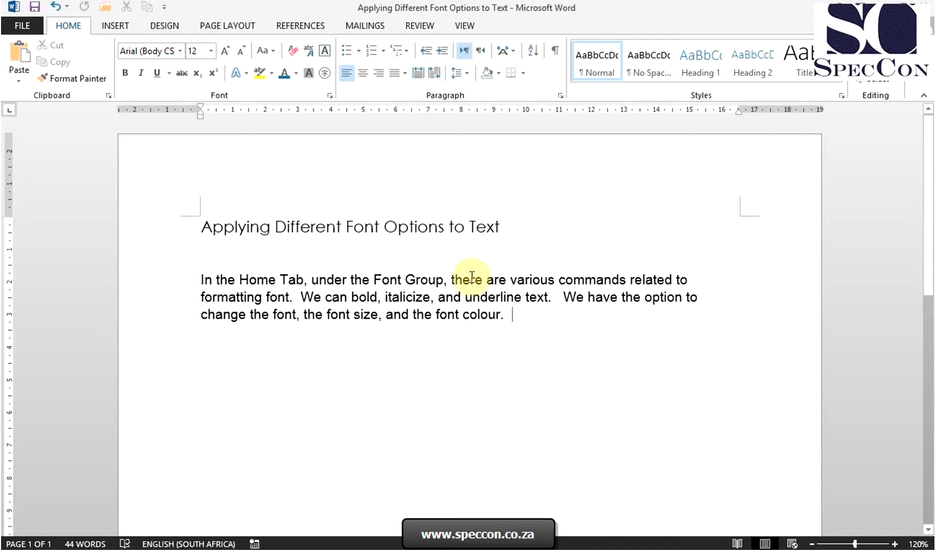
- Color the title text Dark Blue from the standard colors
{"action": "left_click_drag", "start_coordinate": [519, 226], "coordinate": [246, 226]}
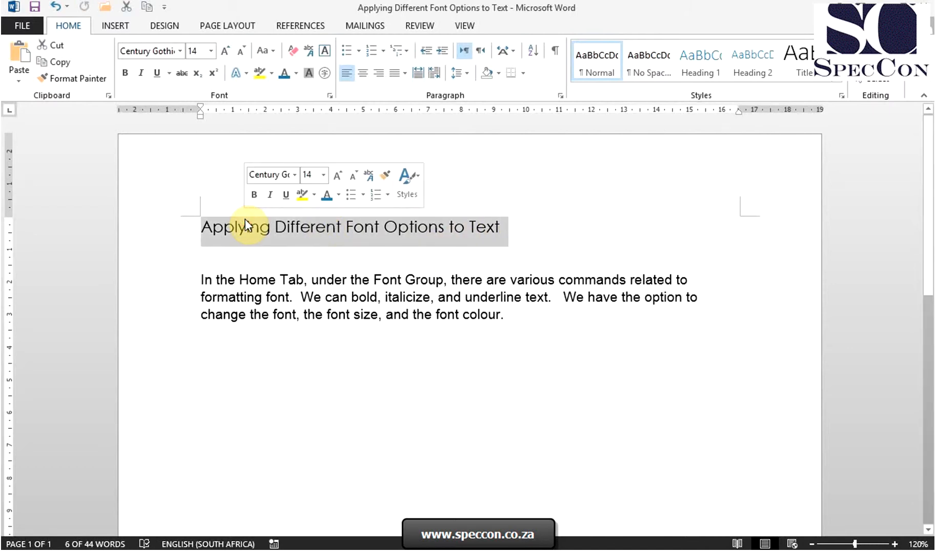
{"action": "left_click", "coordinate": [296, 74]}
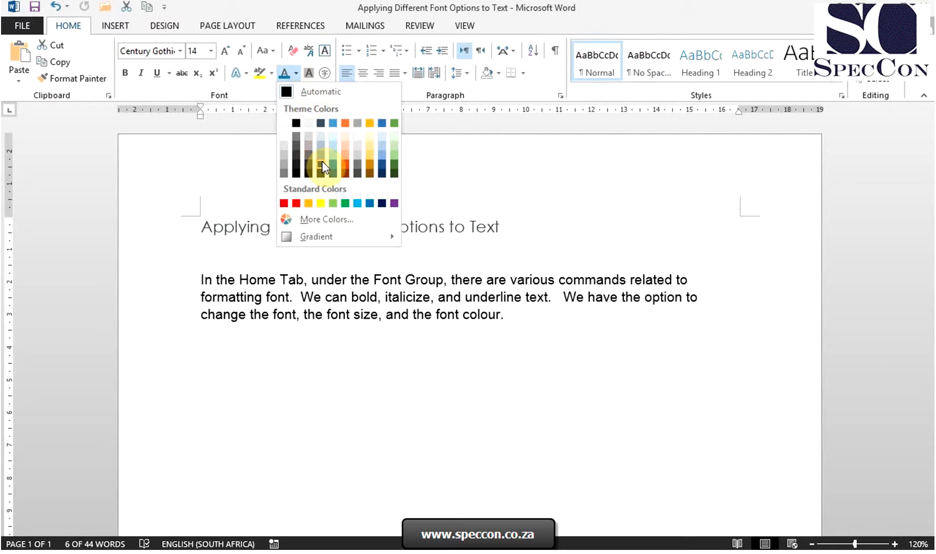
{"action": "left_click", "coordinate": [382, 203]}
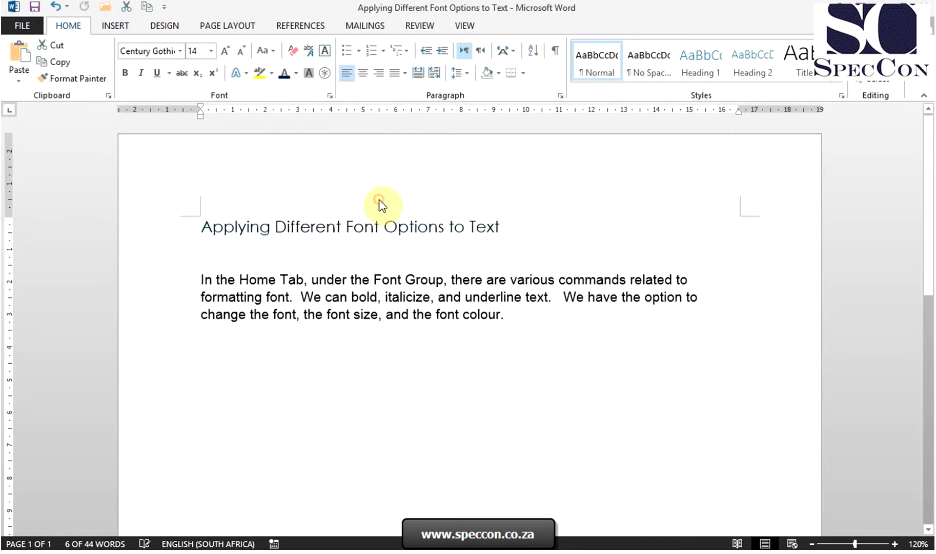
{"action": "left_click", "coordinate": [517, 315]}
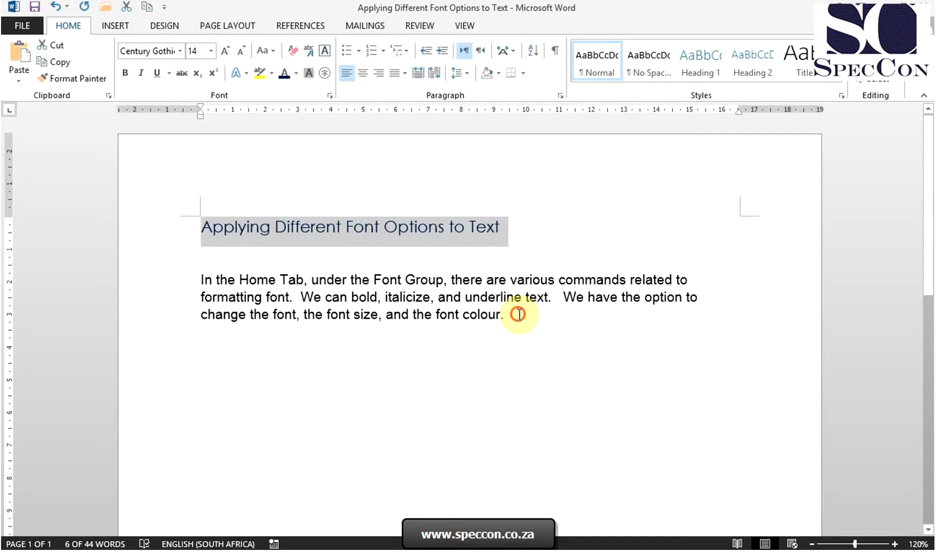
- Color the body paragraph text Blue, Accent 1, Darker 25%
{"action": "left_click", "coordinate": [288, 268], "text": "shift"}
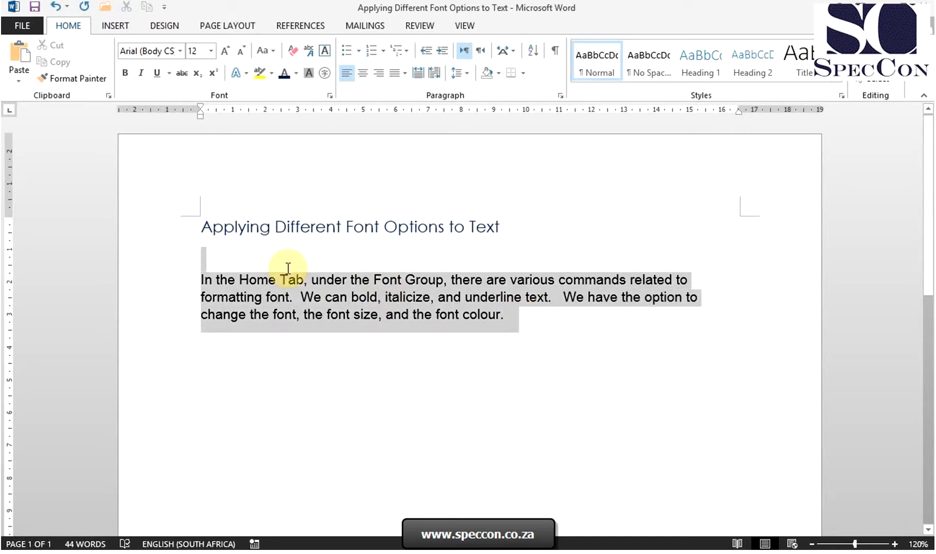
{"action": "left_click", "coordinate": [204, 280], "text": "shift"}
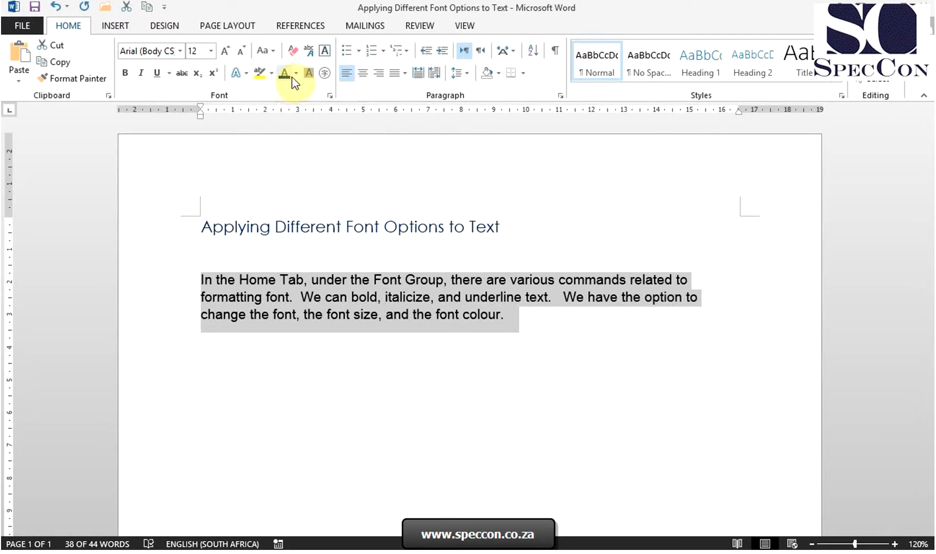
{"action": "left_click", "coordinate": [296, 76]}
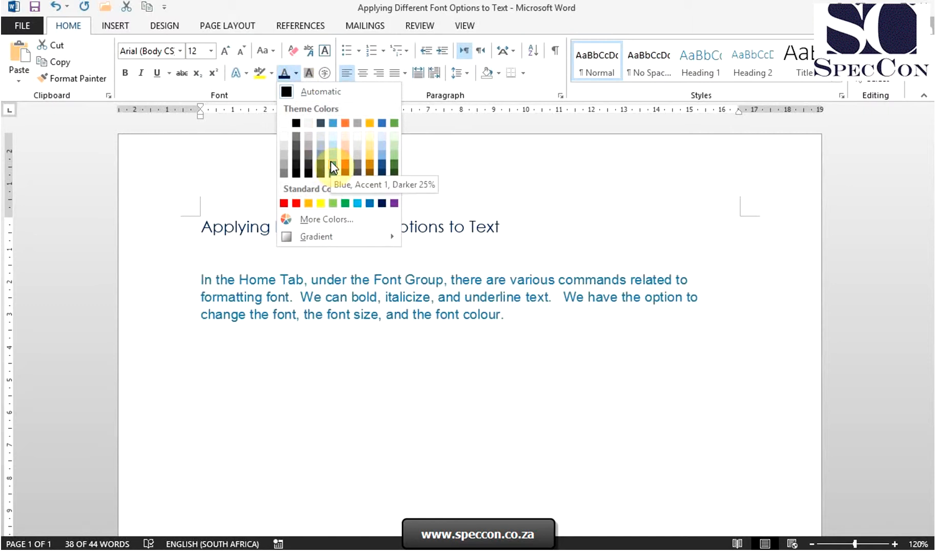
{"action": "left_click", "coordinate": [331, 161]}
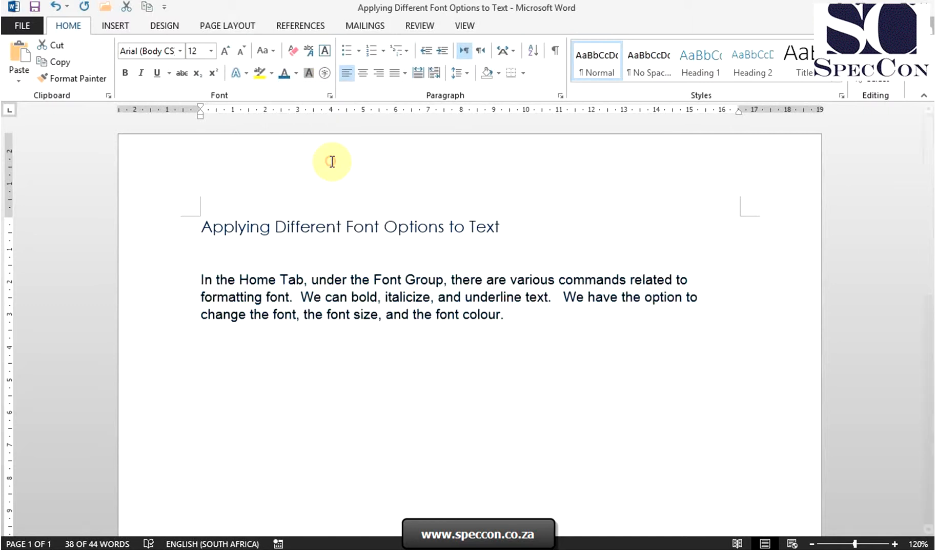
{"action": "left_click", "coordinate": [487, 351]}
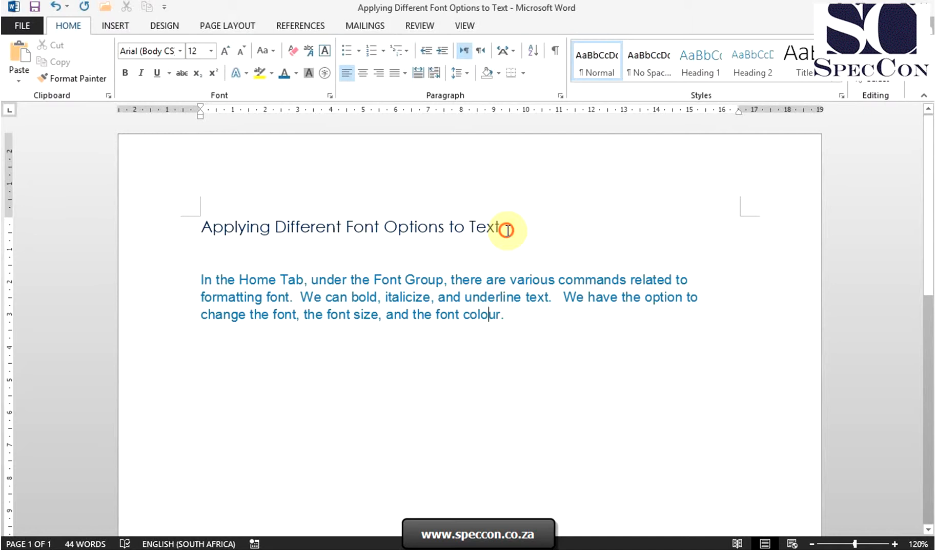
- Make the title bold and underlined
{"action": "left_click_drag", "start_coordinate": [507, 230], "coordinate": [222, 228]}
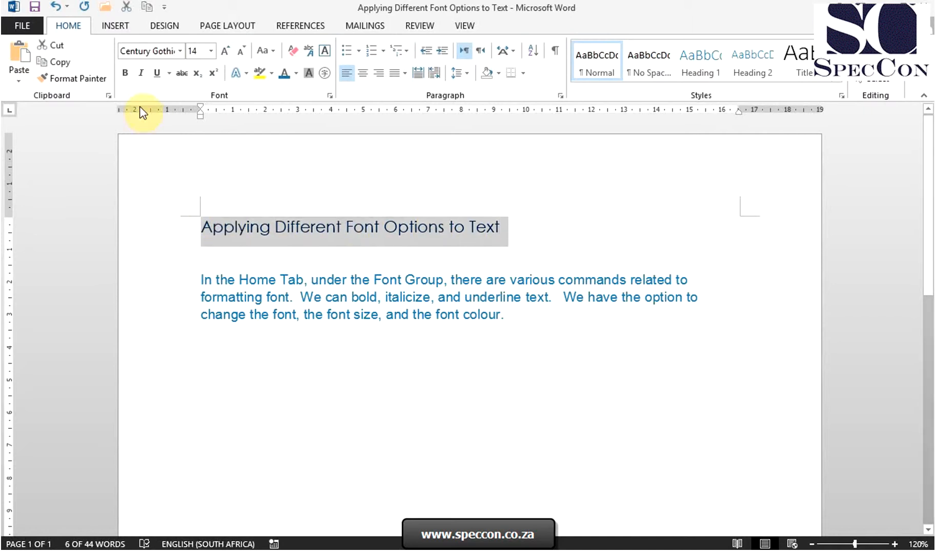
{"action": "left_click", "coordinate": [126, 78]}
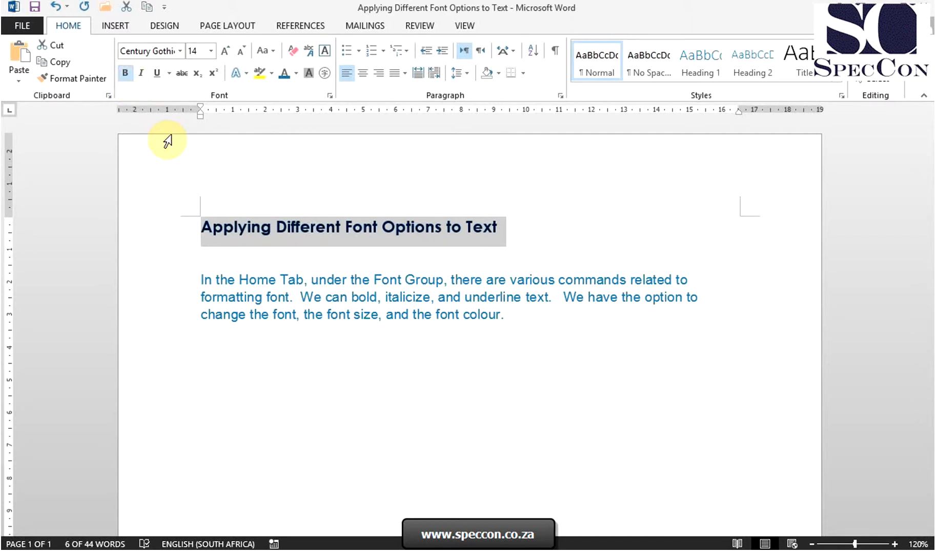
{"action": "left_click", "coordinate": [158, 78]}
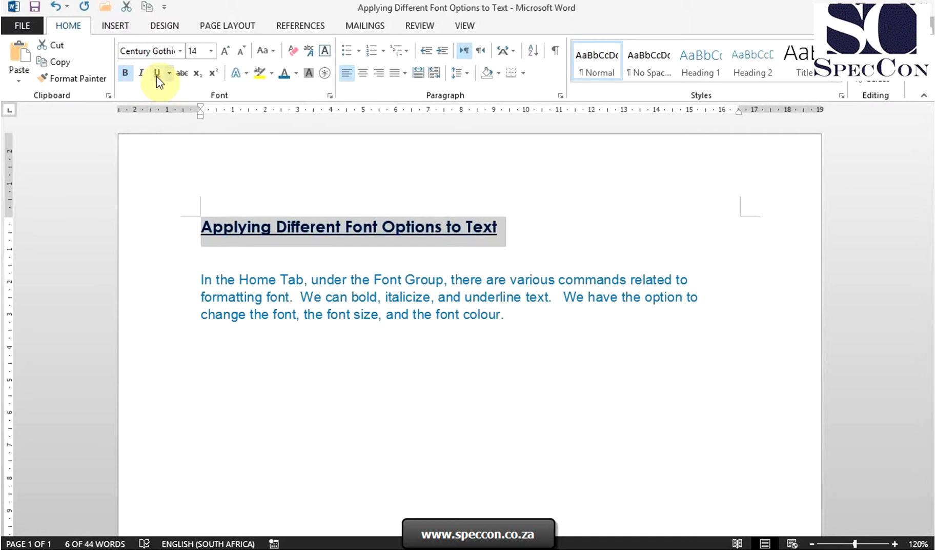
{"action": "left_click", "coordinate": [298, 275]}
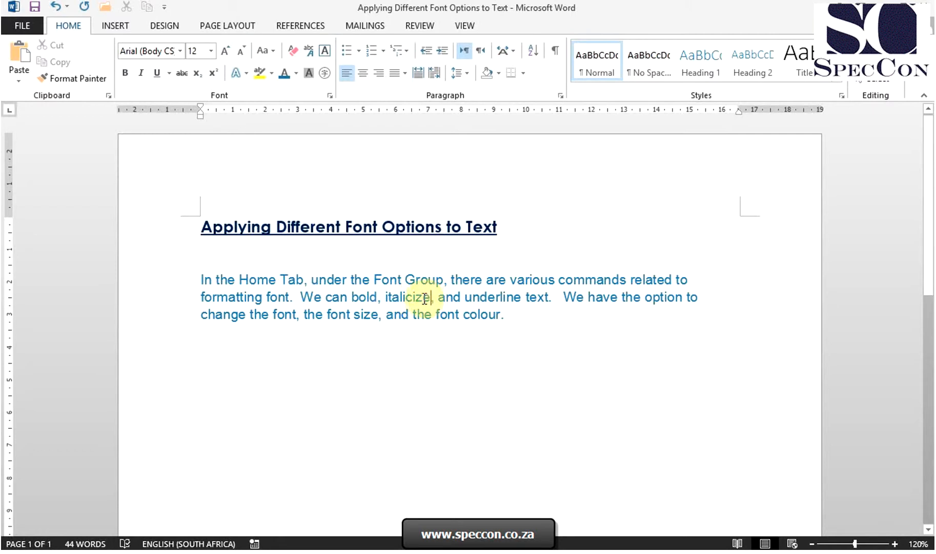
- Italicize the word "italicize" in the body paragraph
{"action": "left_click_drag", "start_coordinate": [430, 299], "coordinate": [386, 297]}
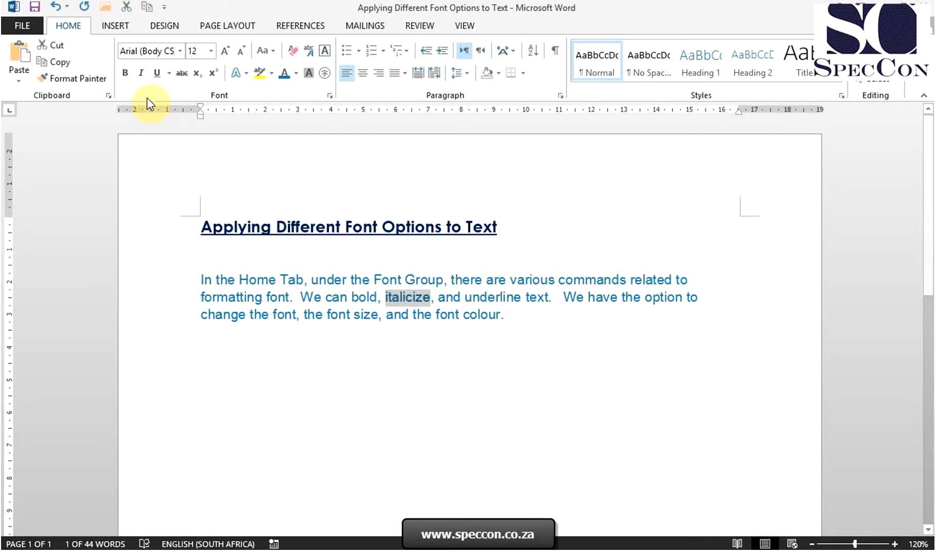
{"action": "left_click", "coordinate": [142, 73]}
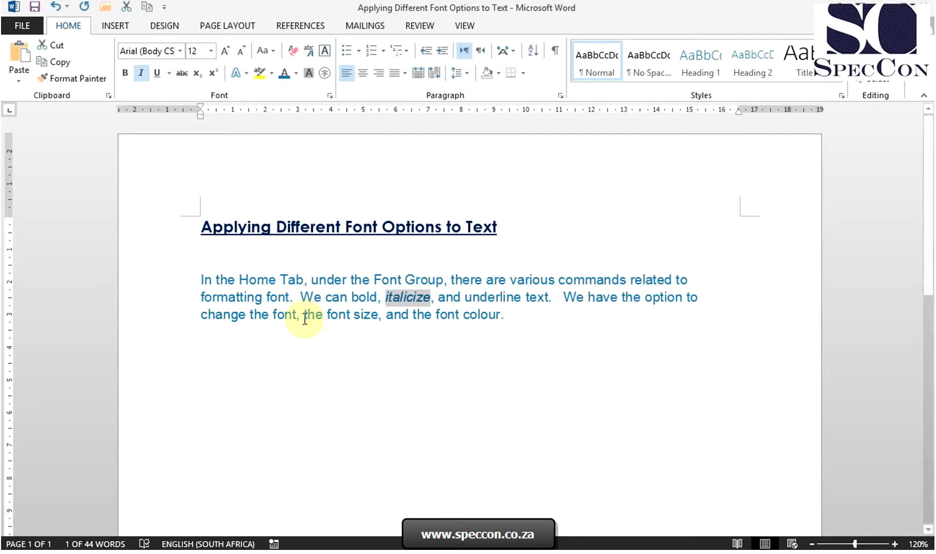
{"action": "left_click", "coordinate": [468, 376]}
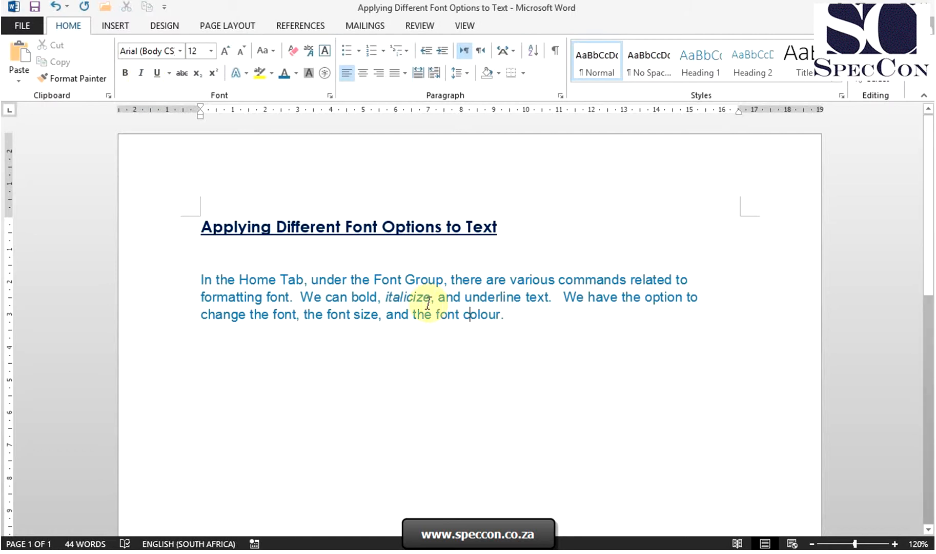
- Remove the italic formatting from the word "italicize" in the body paragraph
{"action": "left_click_drag", "start_coordinate": [431, 298], "coordinate": [382, 296]}
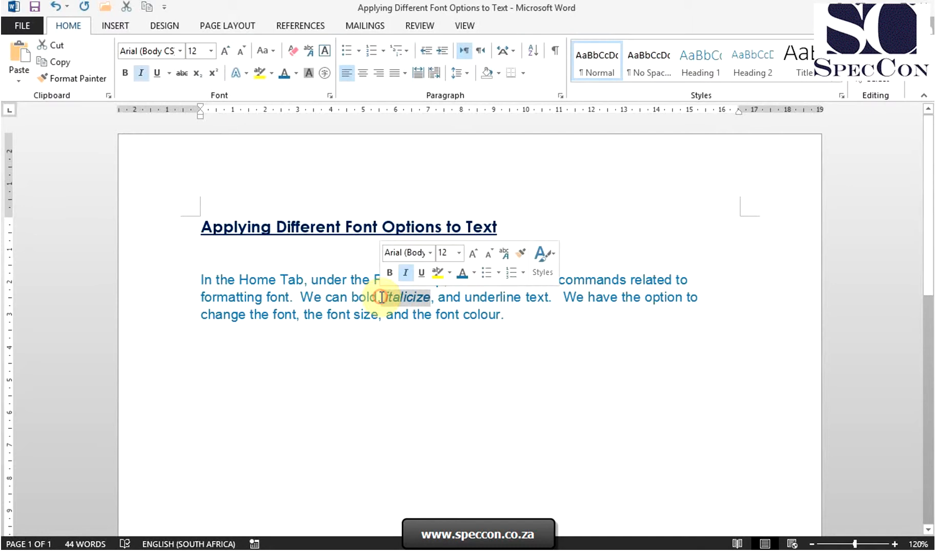
{"action": "left_click", "coordinate": [145, 78]}
{"action": "left_click", "coordinate": [393, 394]}
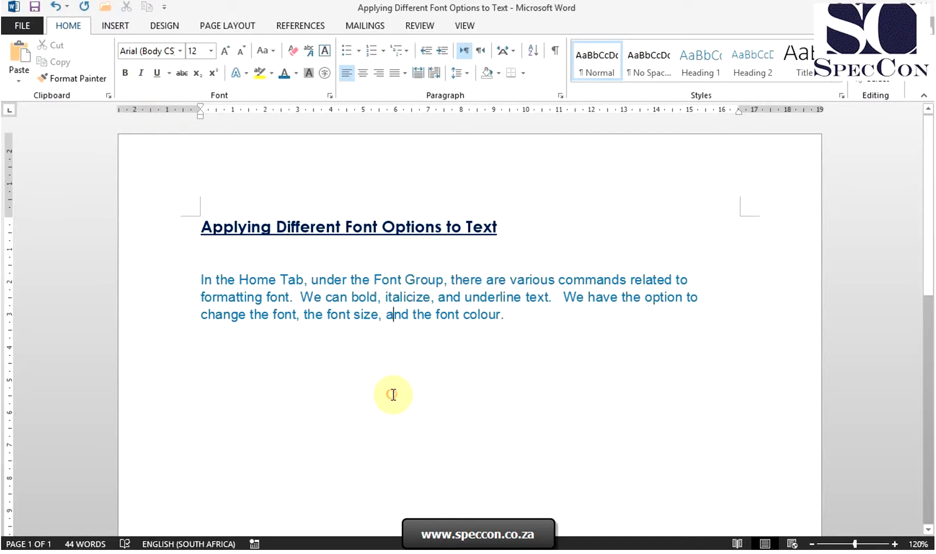
- Turn the title's underline and bold off, then reapply bold and underline to it
{"action": "left_click_drag", "start_coordinate": [501, 231], "coordinate": [234, 193]}
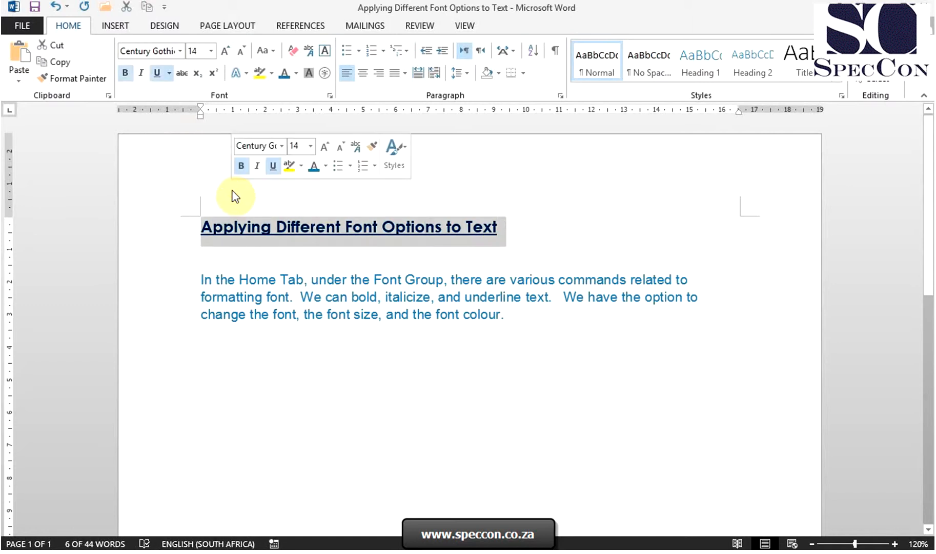
{"action": "left_click", "coordinate": [159, 75]}
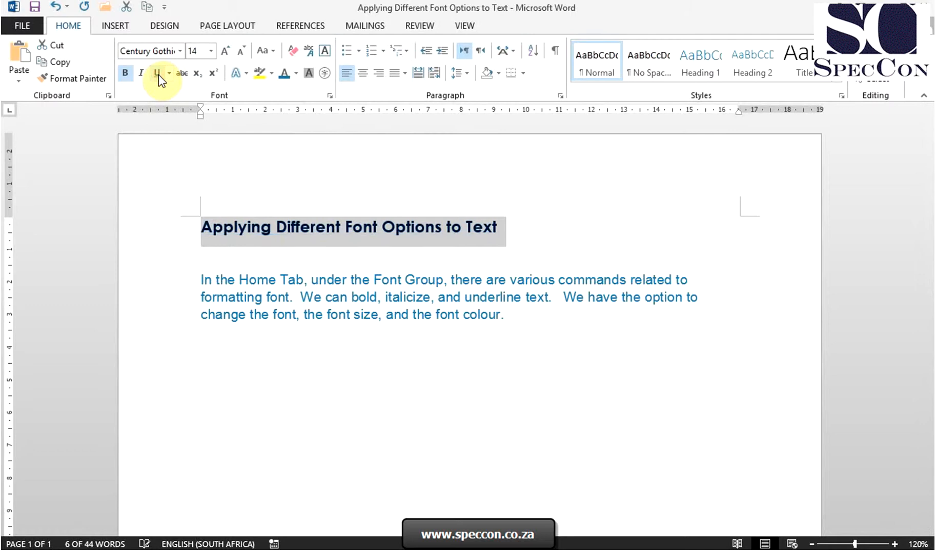
{"action": "left_click", "coordinate": [128, 75]}
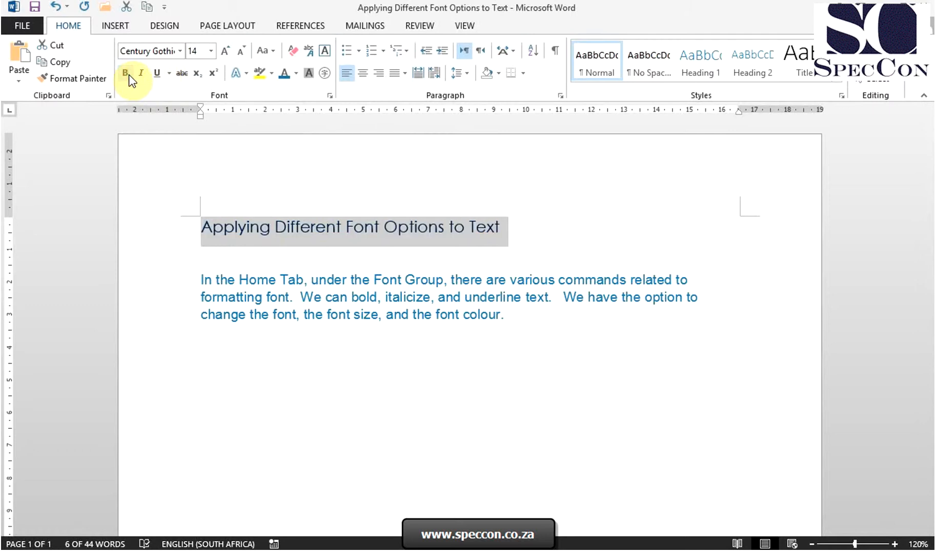
{"action": "left_click", "coordinate": [129, 75]}
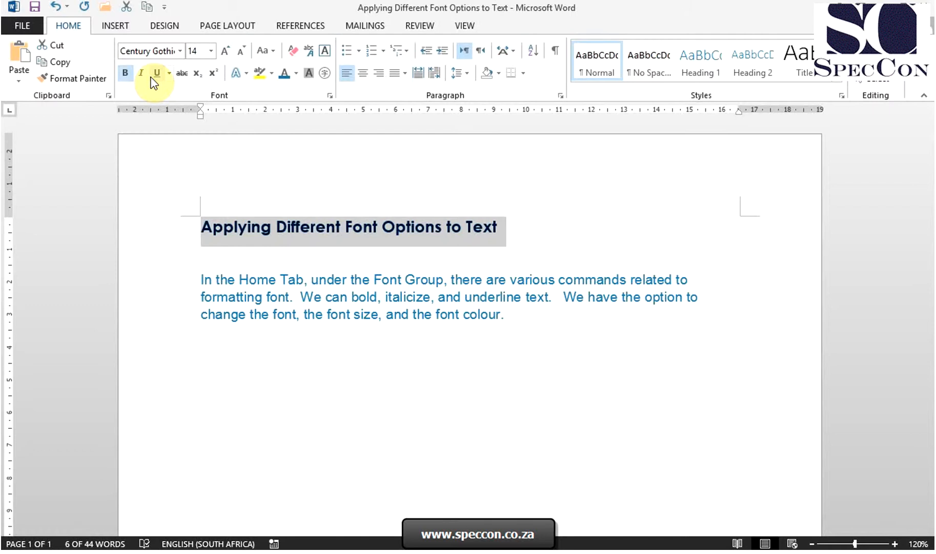
{"action": "left_click", "coordinate": [152, 77]}
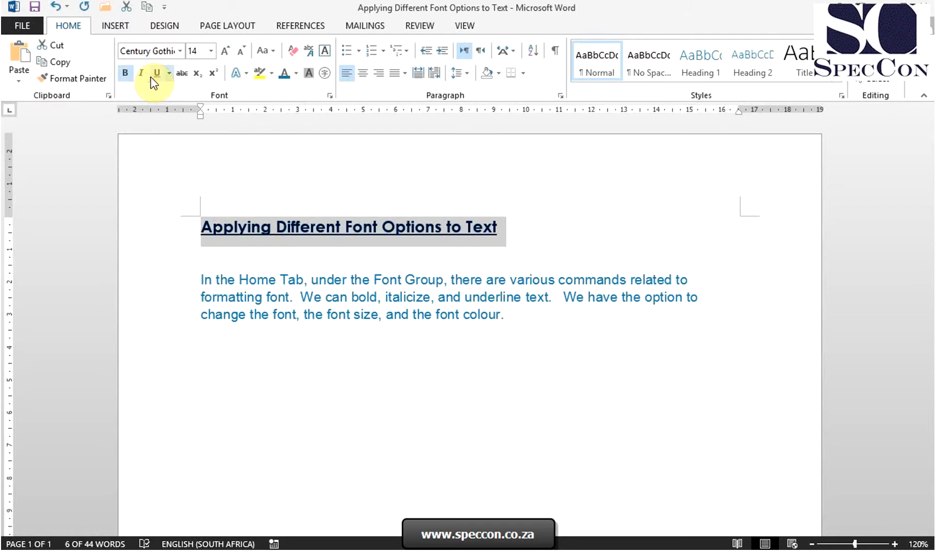
{"action": "left_click", "coordinate": [516, 317]}
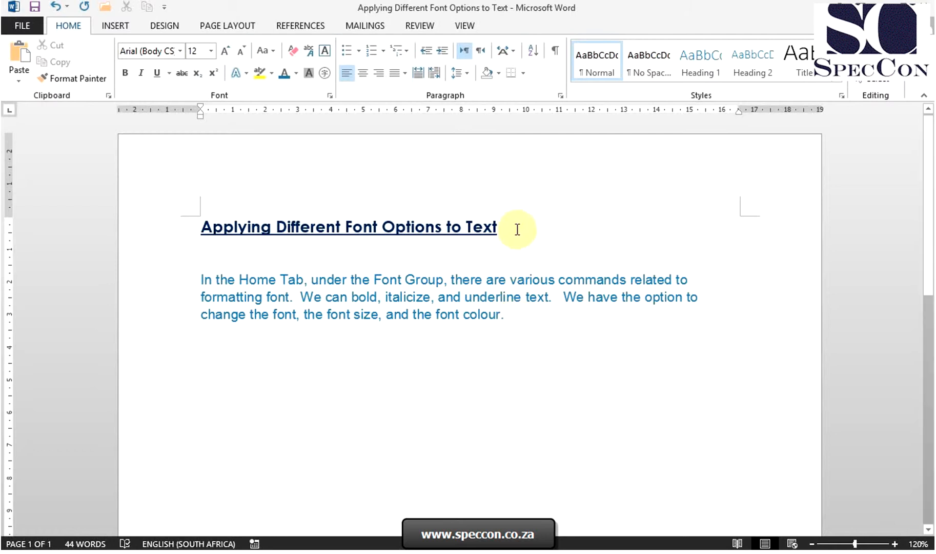
- Change the title's case to tOGGLE cASE
{"action": "left_click_drag", "start_coordinate": [517, 229], "coordinate": [209, 225]}
{"action": "left_click", "coordinate": [269, 51]}
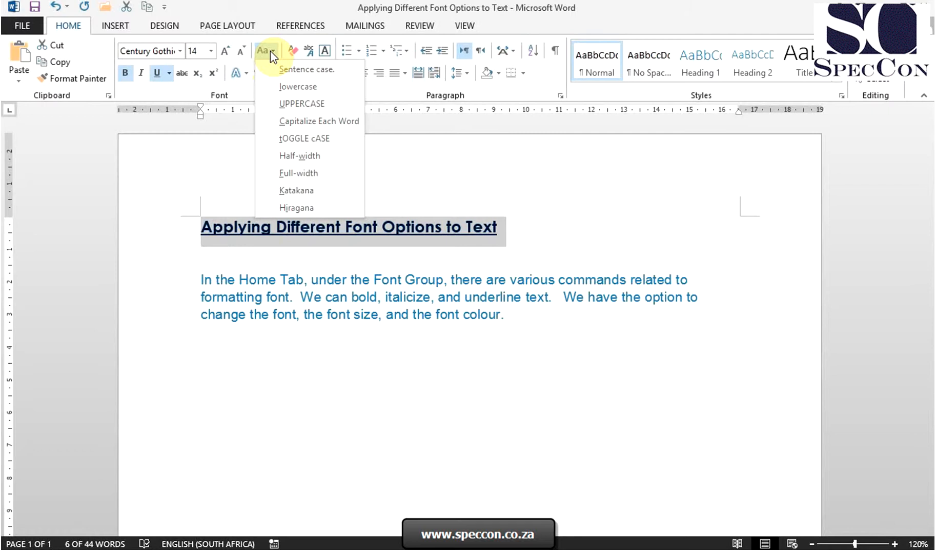
{"action": "left_click", "coordinate": [301, 138]}
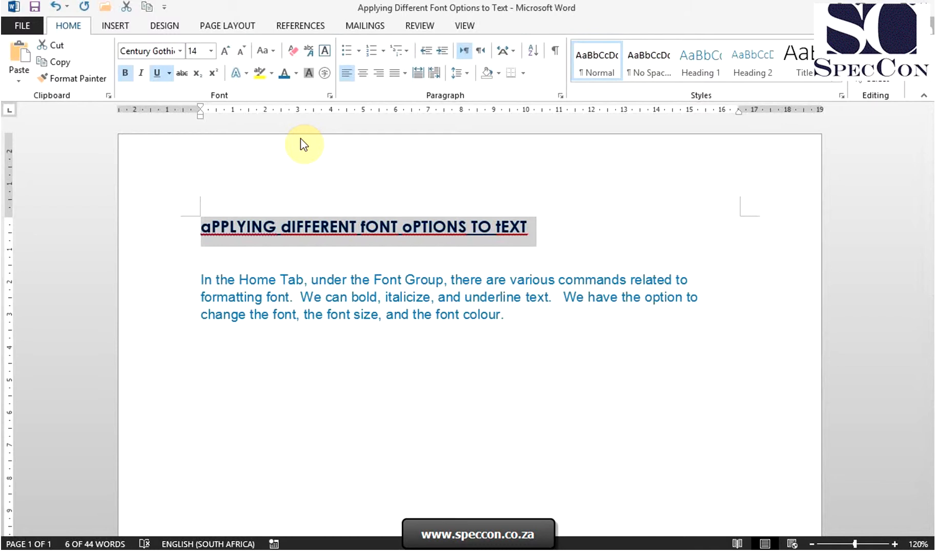
- Change the title's case to Capitalize Each Word, then to UPPERCASE
{"action": "left_click", "coordinate": [272, 50]}
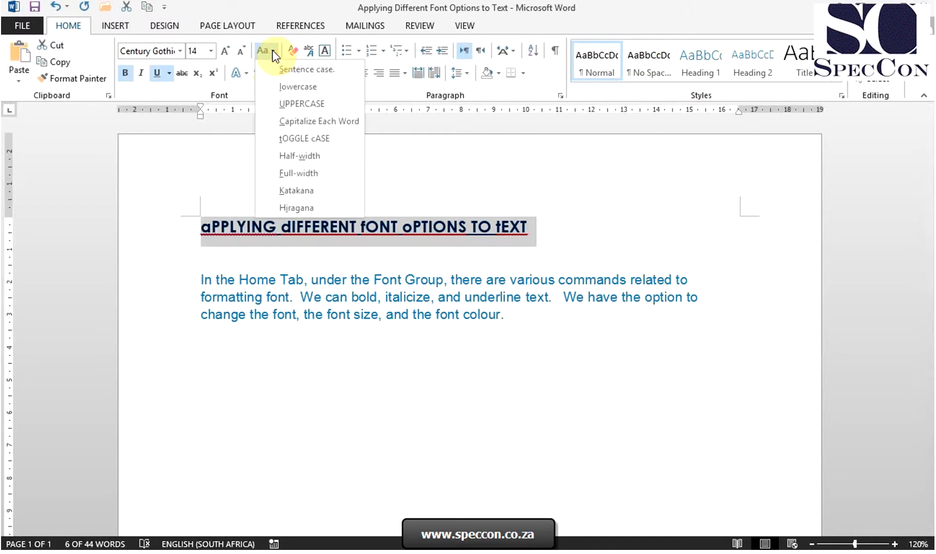
{"action": "left_click", "coordinate": [301, 120]}
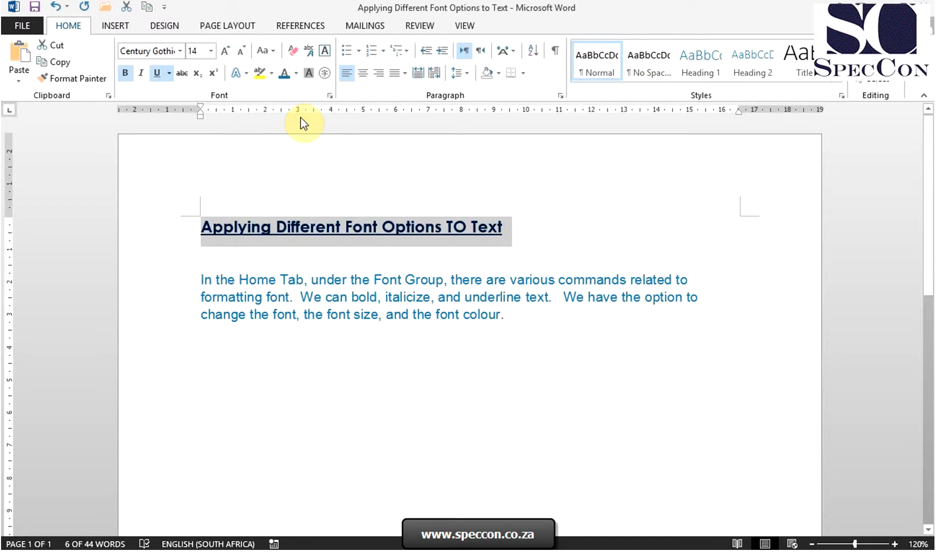
{"action": "left_click", "coordinate": [270, 57]}
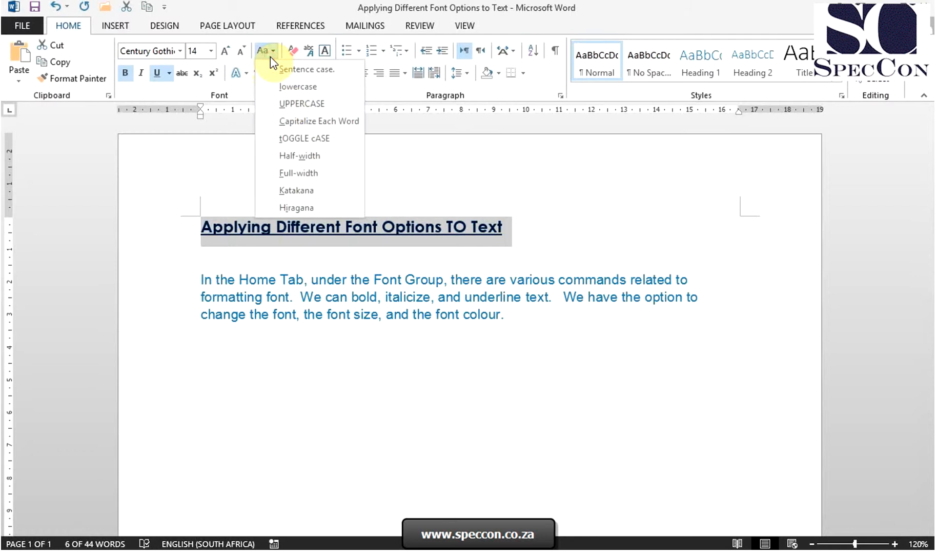
{"action": "left_click", "coordinate": [288, 105]}
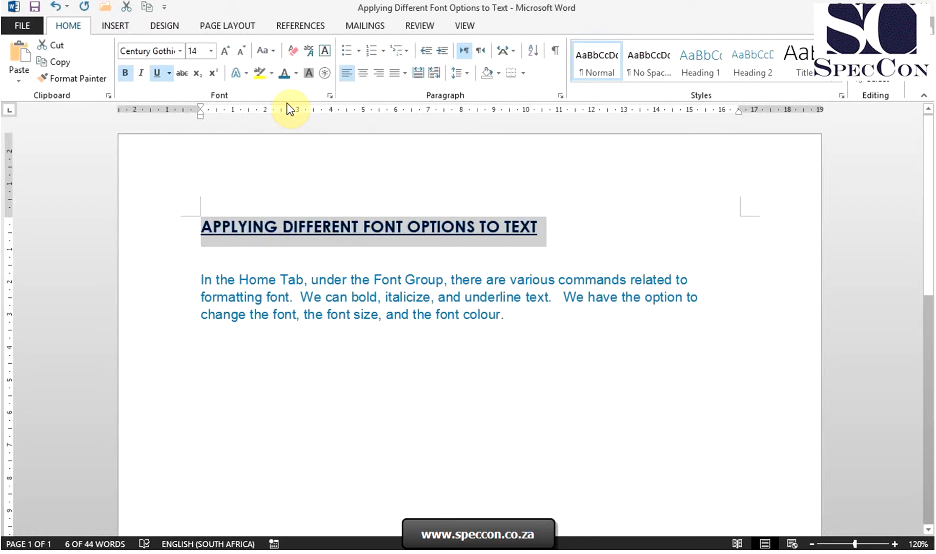
- Change the title's case to Sentence case, then to lowercase
{"action": "left_click", "coordinate": [267, 51]}
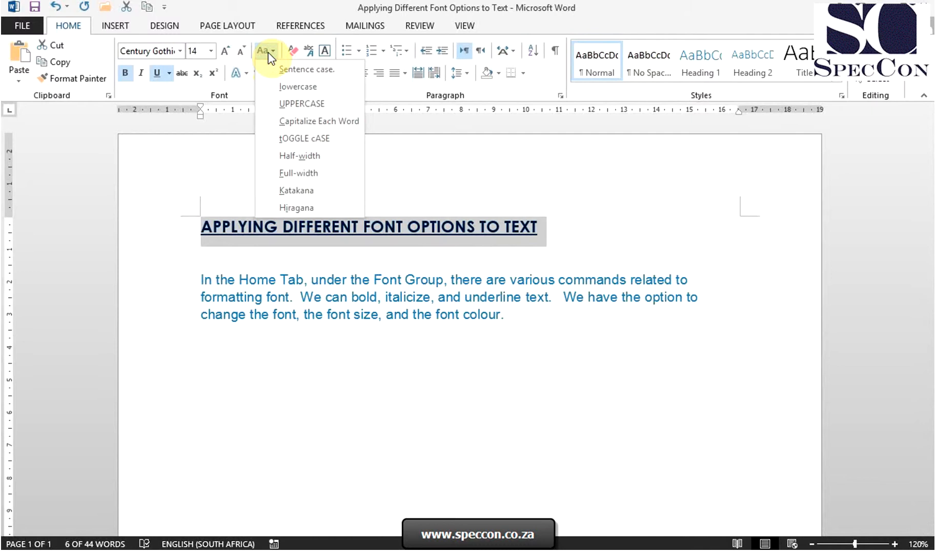
{"action": "left_click", "coordinate": [277, 69]}
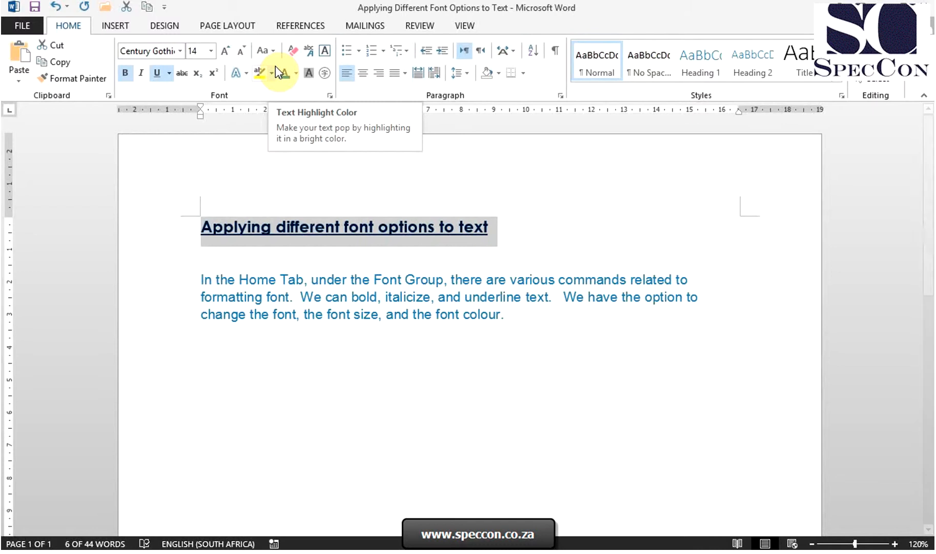
{"action": "left_click", "coordinate": [274, 52]}
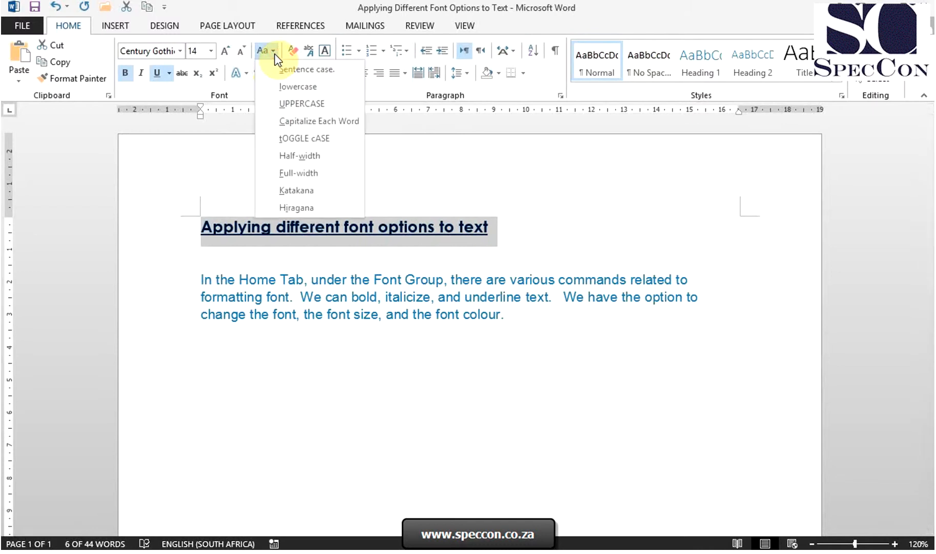
{"action": "left_click", "coordinate": [279, 85]}
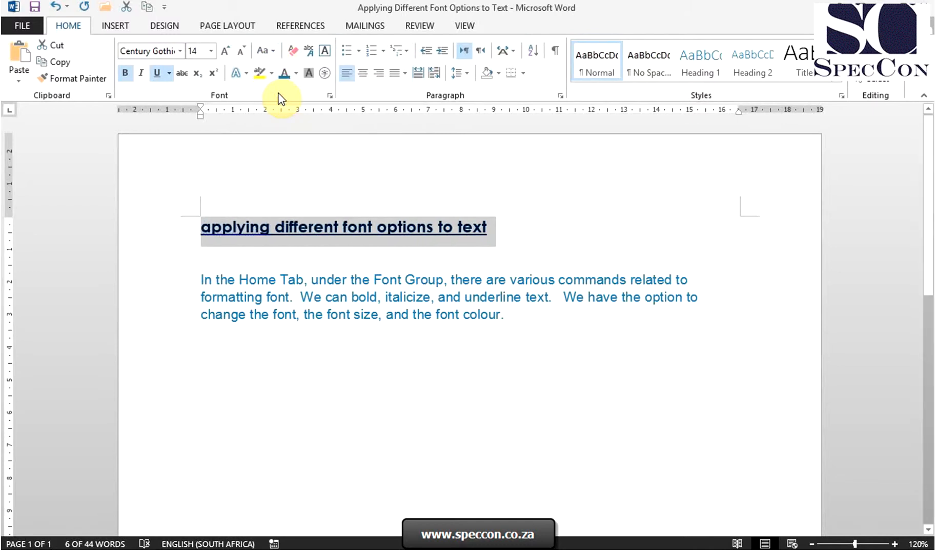